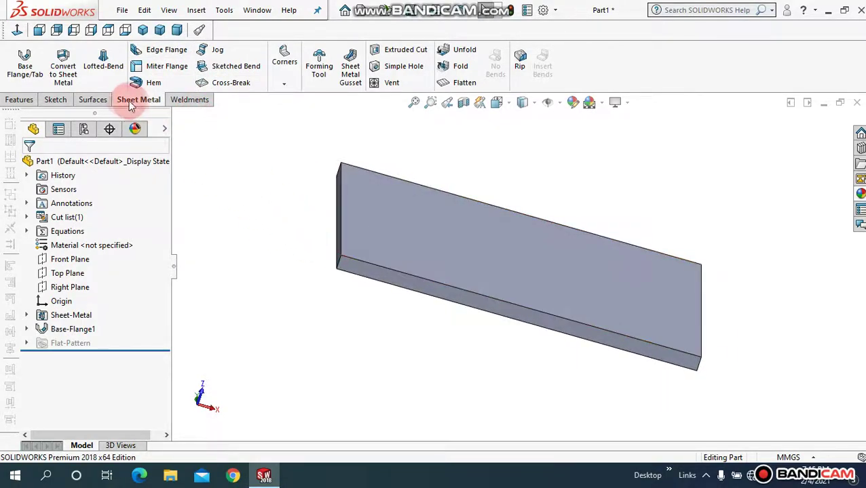
Place an edge flange about 68 mm long on one short end edge of the base plate.
middle_drag(305, 276, 307, 256)
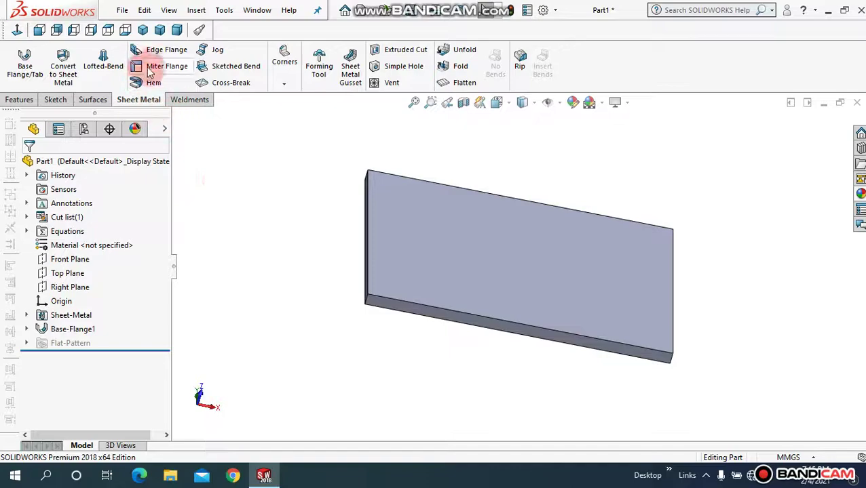
middle_drag(303, 230, 299, 259)
click(413, 103)
middle_drag(281, 230, 465, 276)
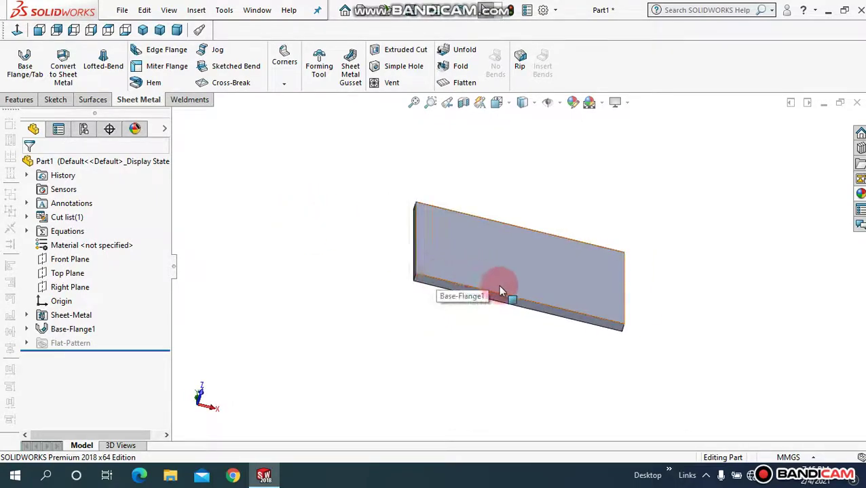
middle_drag(383, 282, 407, 244)
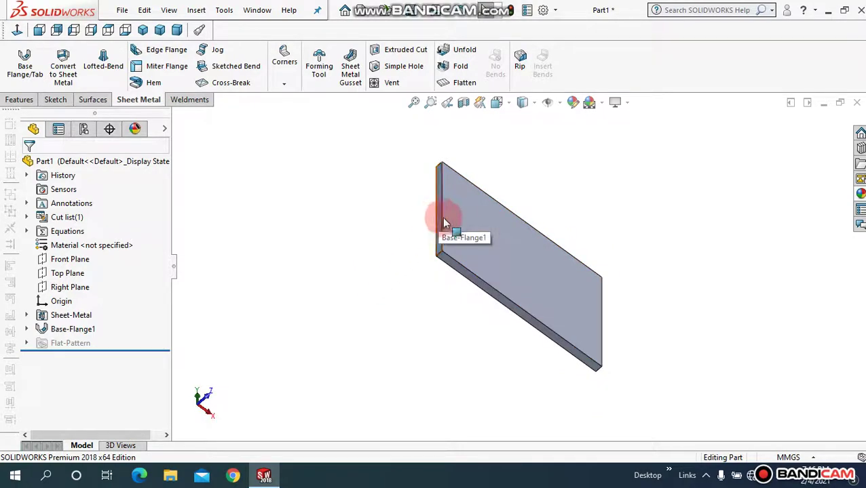
click(169, 54)
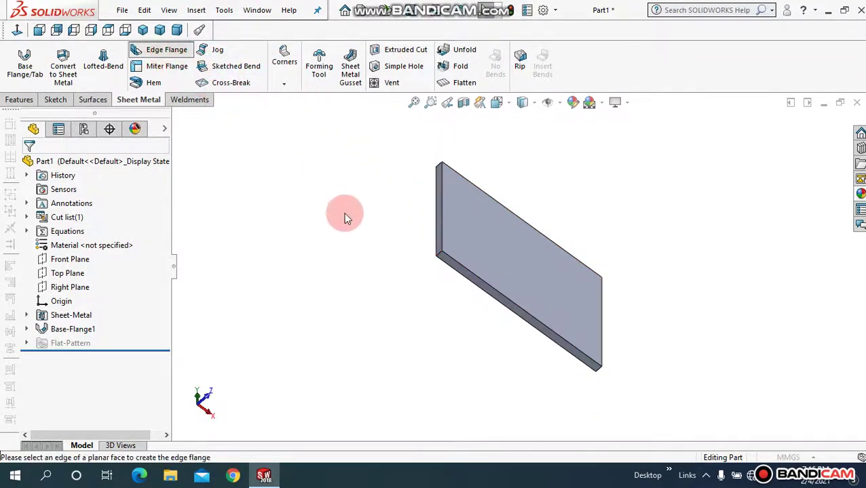
click(434, 230)
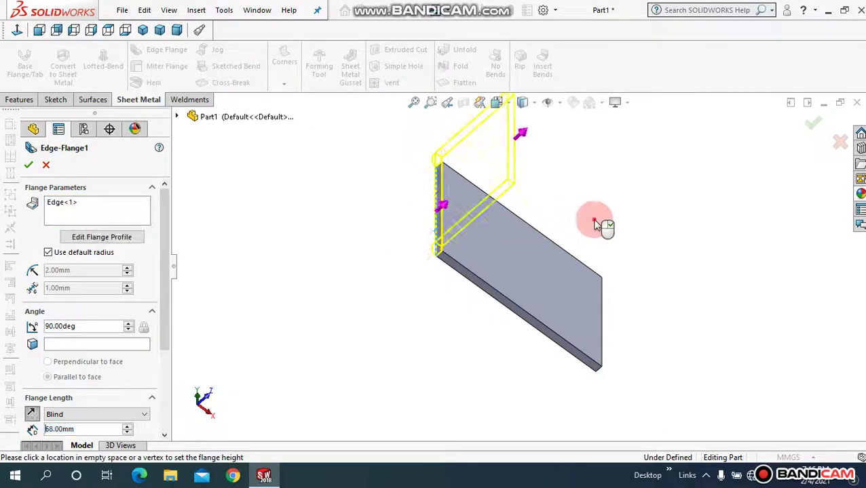
middle_drag(372, 229, 192, 260)
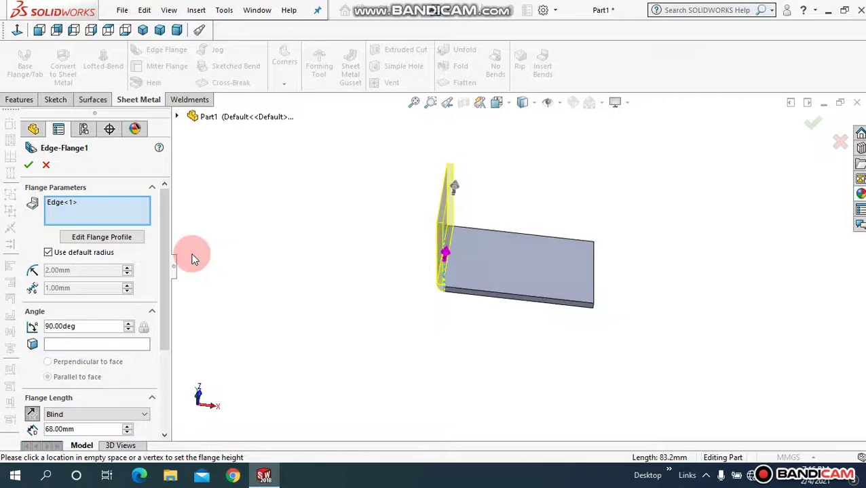
Set the edge flange's length to 80 mm.
drag(168, 258, 166, 305)
click(78, 340)
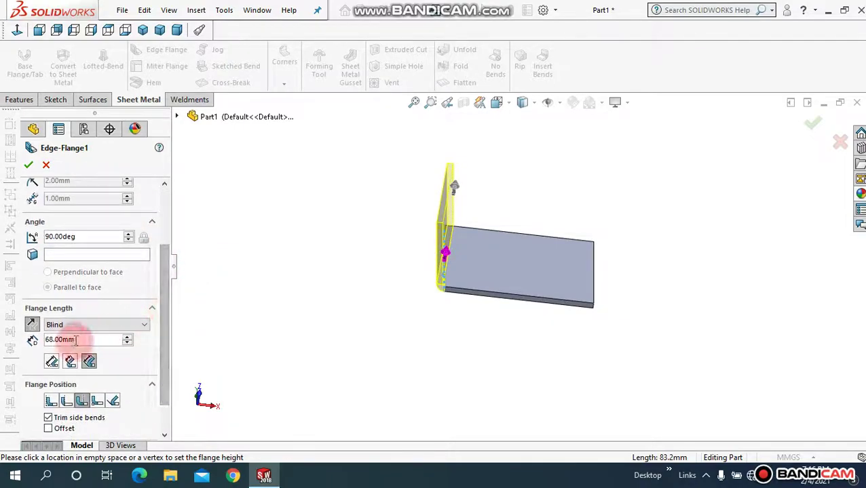
drag(80, 339, 42, 341)
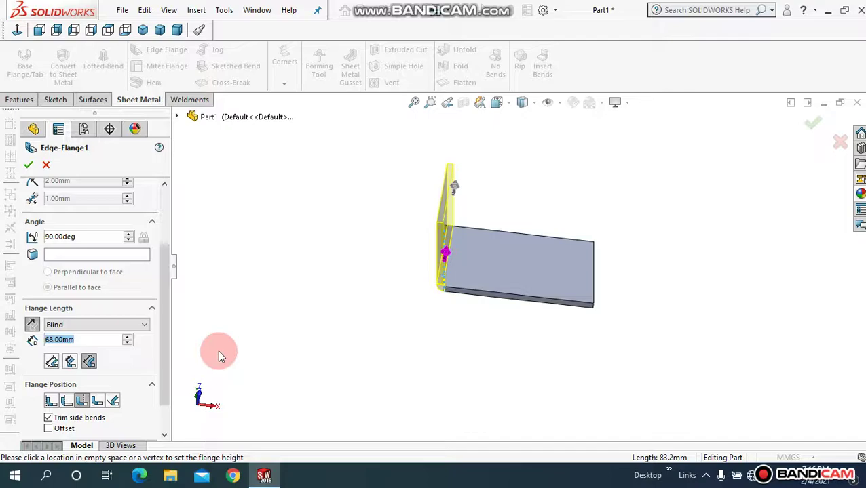
text(80)
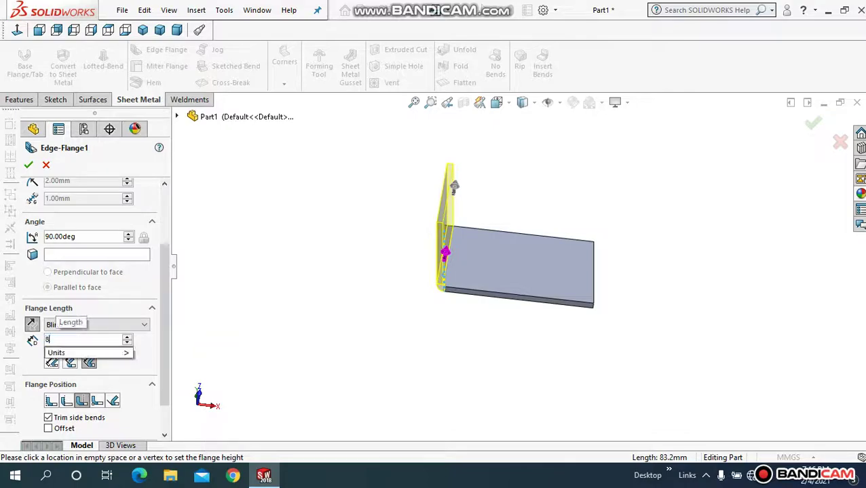
key(Return)
Add the adjoining long edge of the base plate to the same edge flange.
middle_drag(330, 319, 464, 301)
click(471, 298)
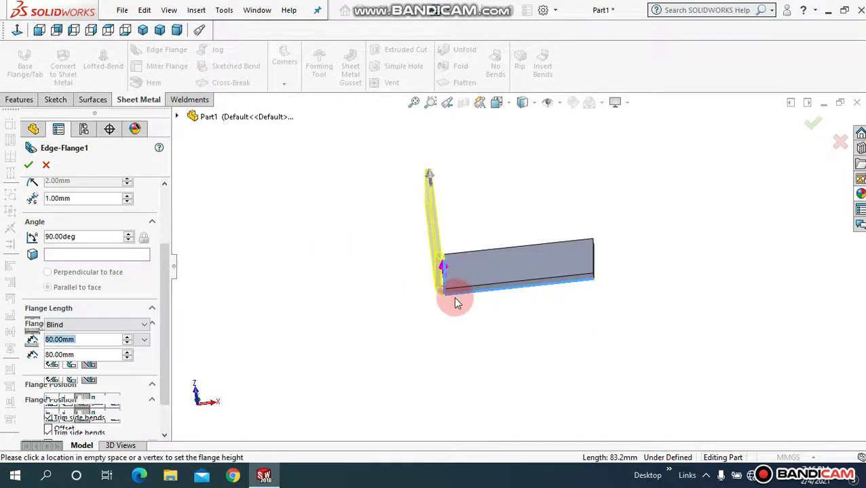
middle_drag(380, 299, 370, 244)
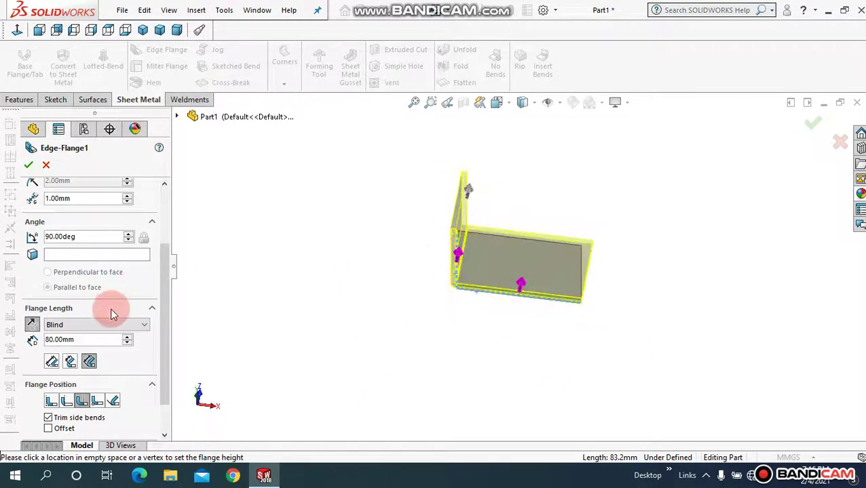
Set the flange position of both flanges to Material Inside.
drag(162, 291, 163, 339)
middle_drag(475, 265, 452, 253)
scroll(477, 307, down, 5)
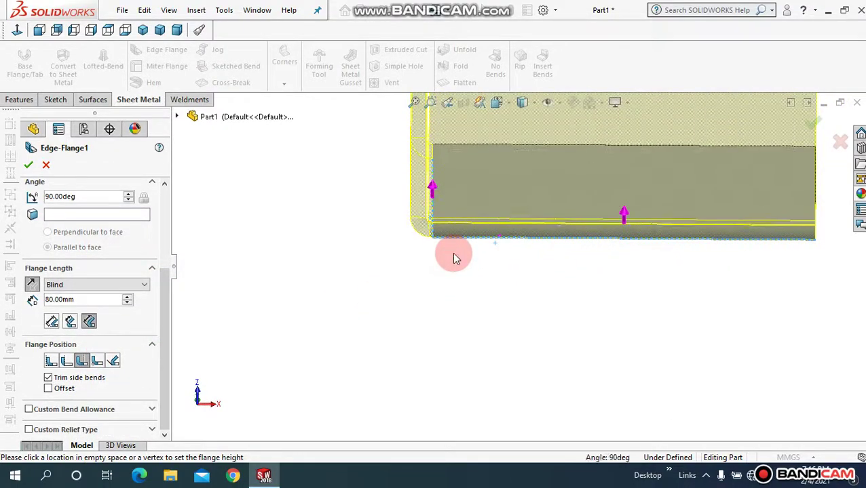
click(98, 361)
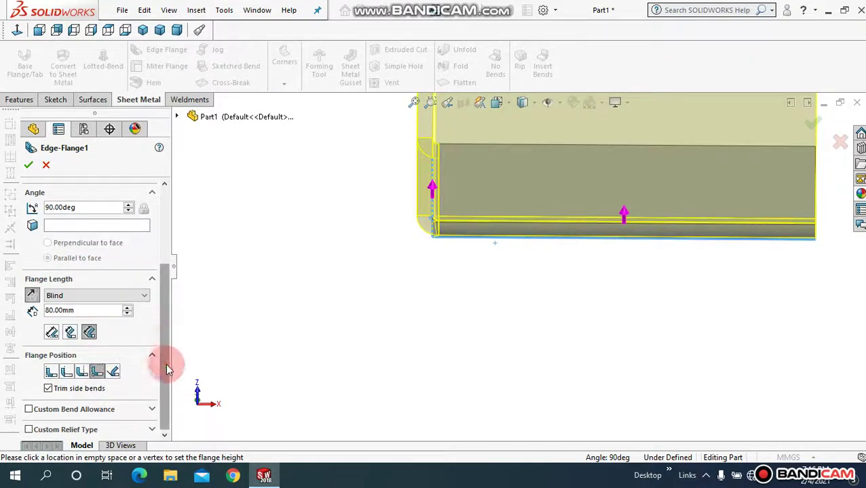
click(52, 373)
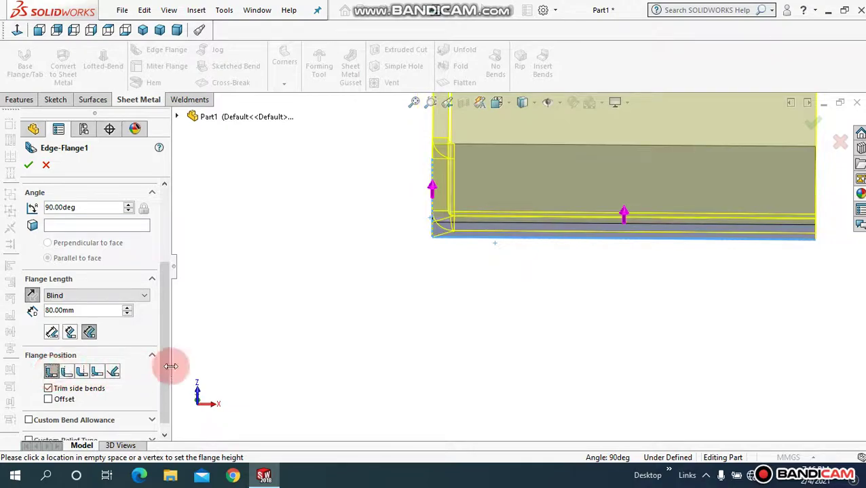
Set the gap distance between the two flanges to 2 mm and finish the edge flange feature.
drag(166, 367, 163, 303)
drag(100, 291, 24, 293)
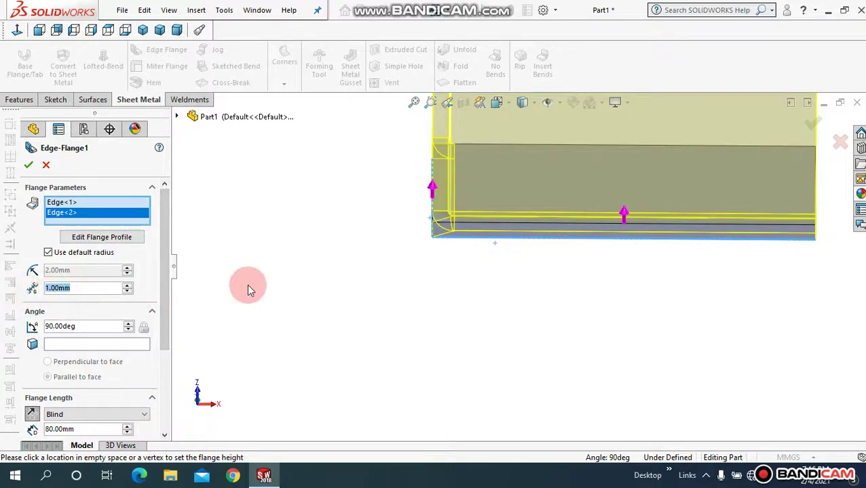
text(2)
key(Return)
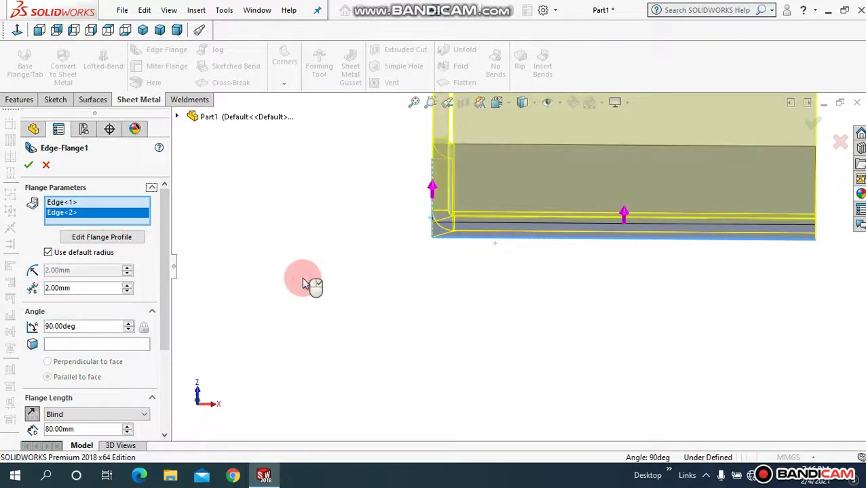
drag(166, 273, 164, 197)
click(31, 165)
Create an outward edge flange about 71 mm long on the free vertical edge of the long wall.
middle_drag(271, 266, 483, 253)
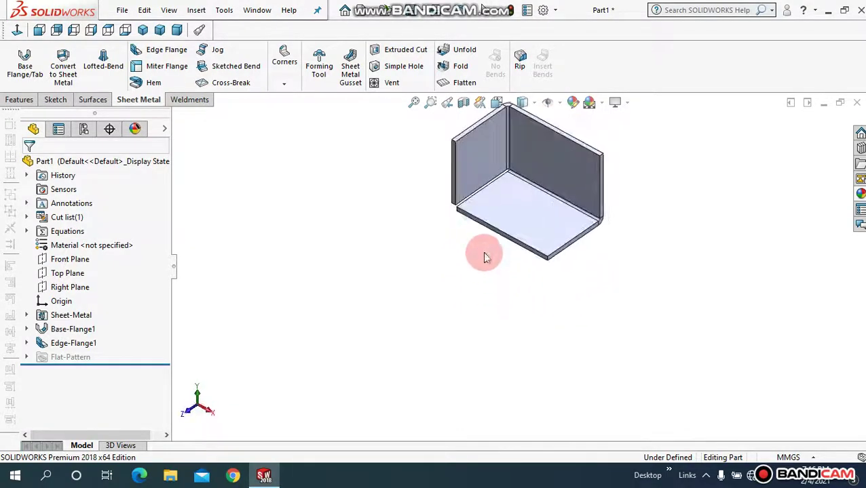
click(414, 101)
middle_drag(322, 303, 279, 271)
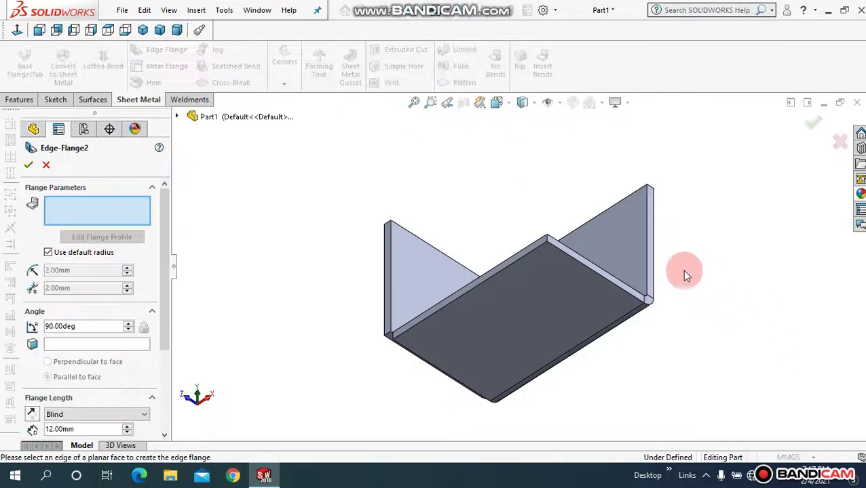
click(644, 241)
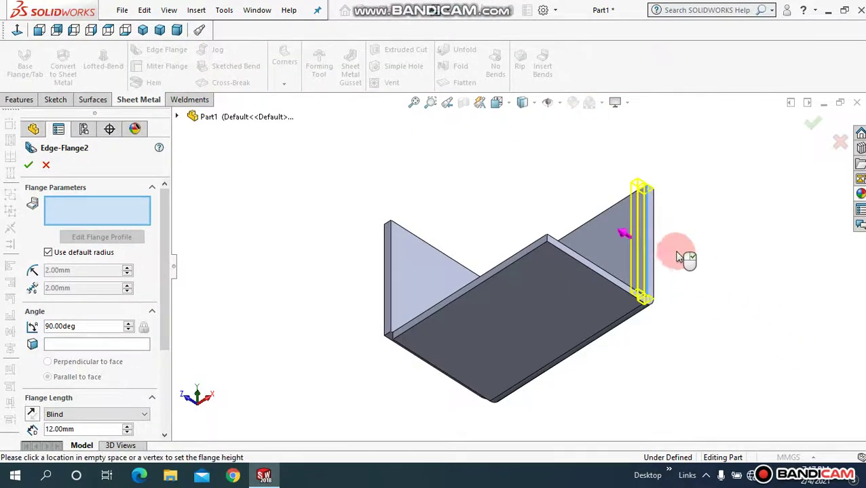
click(755, 294)
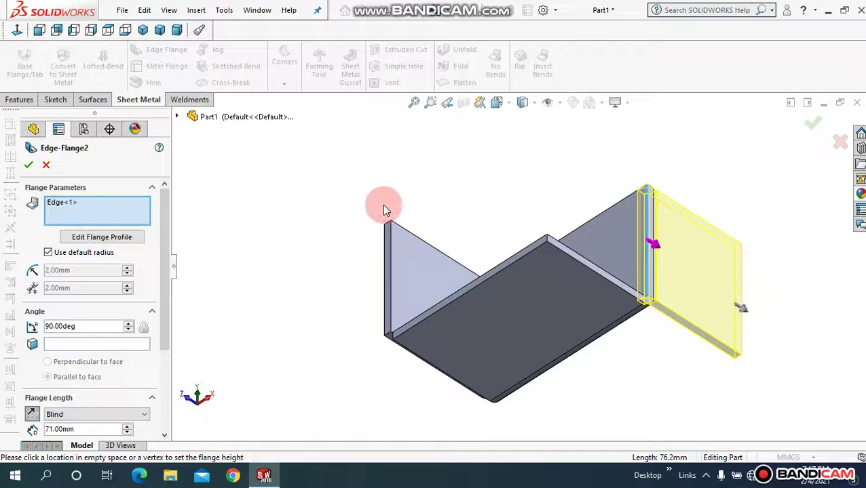
click(34, 168)
Create an outward edge flange about 67 mm long on the free vertical edge of the short wall.
middle_drag(290, 257, 351, 299)
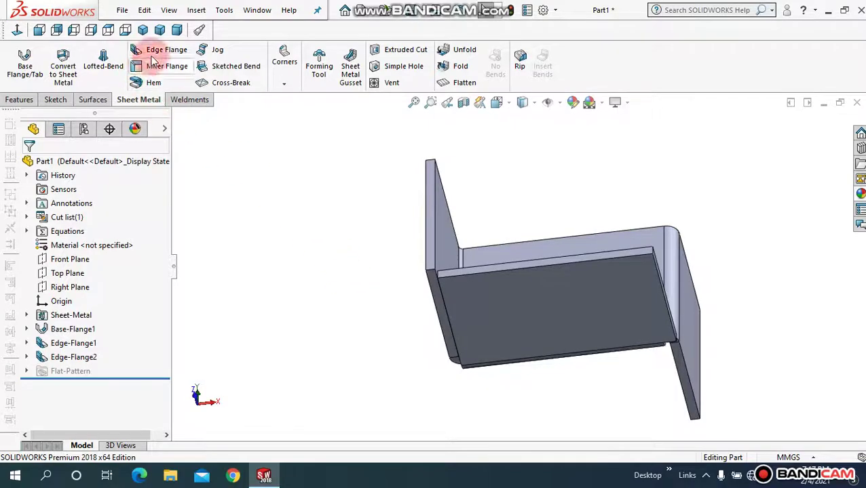
click(434, 216)
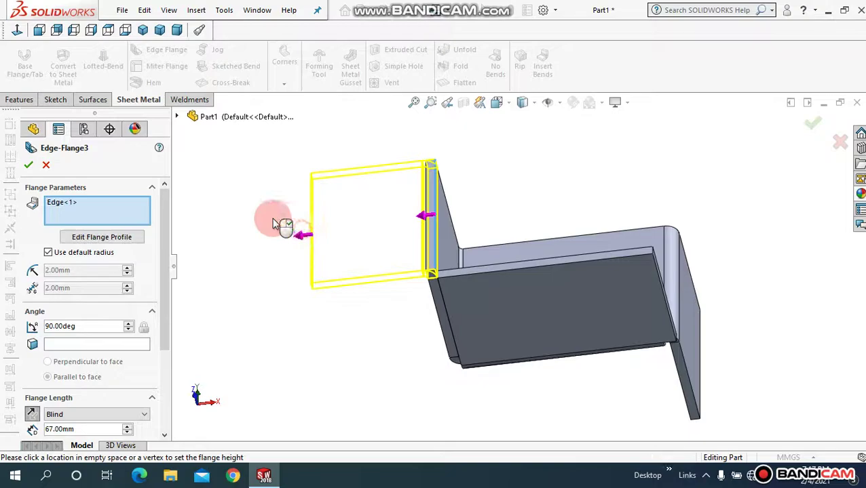
click(283, 226)
click(29, 167)
Create an edge flange about 145 mm long on the long wall's upper edge, extending over the base plate.
middle_drag(232, 251, 395, 354)
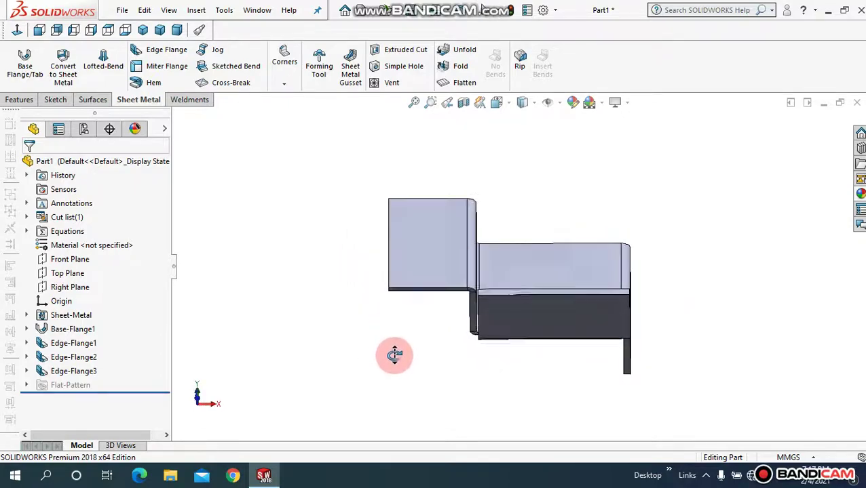
middle_drag(558, 219, 518, 290)
click(166, 50)
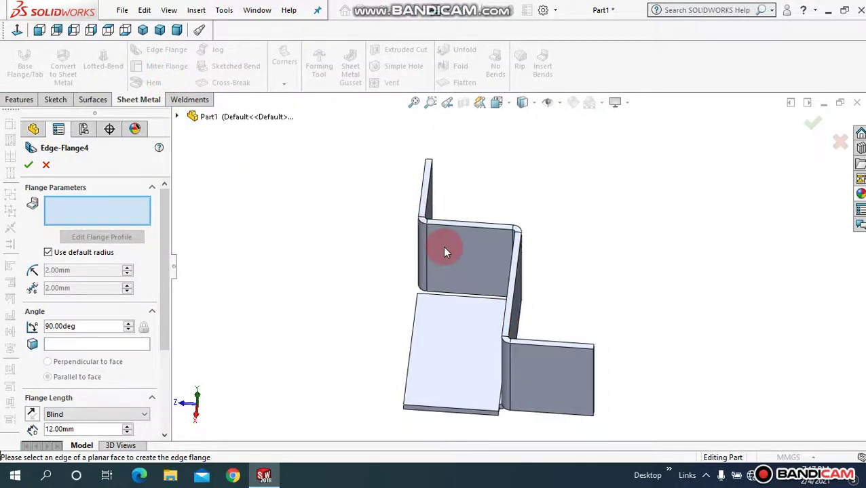
click(517, 296)
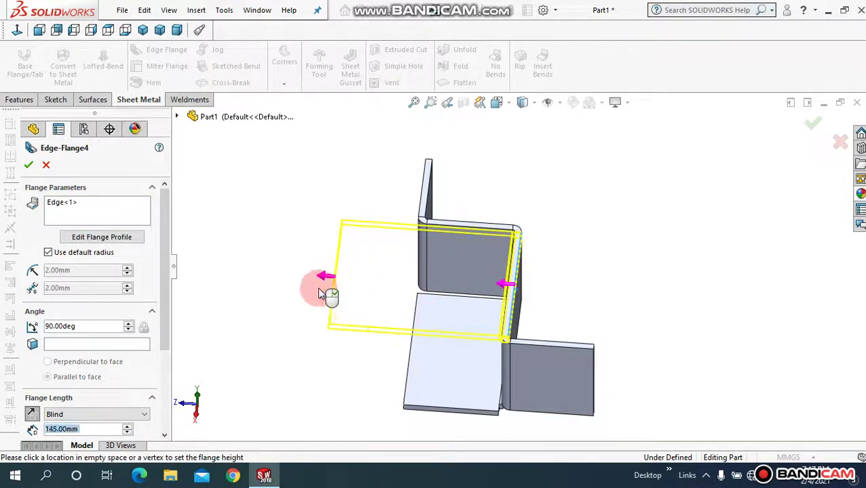
click(319, 291)
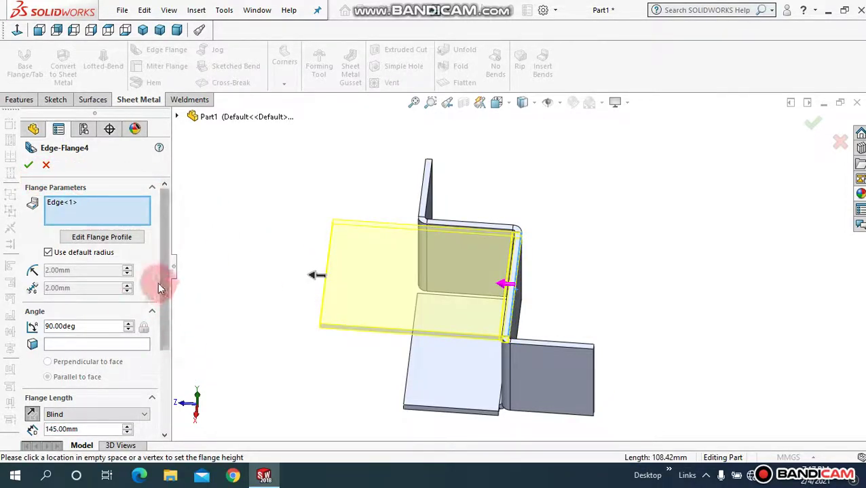
drag(162, 279, 164, 363)
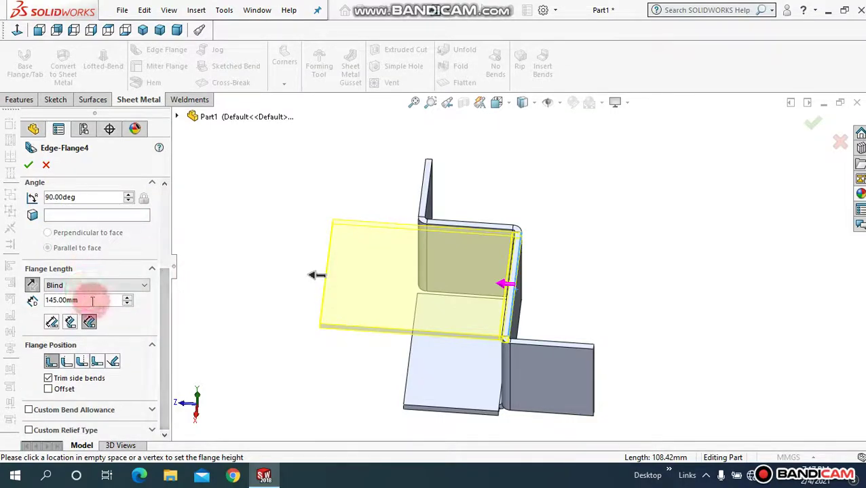
click(28, 166)
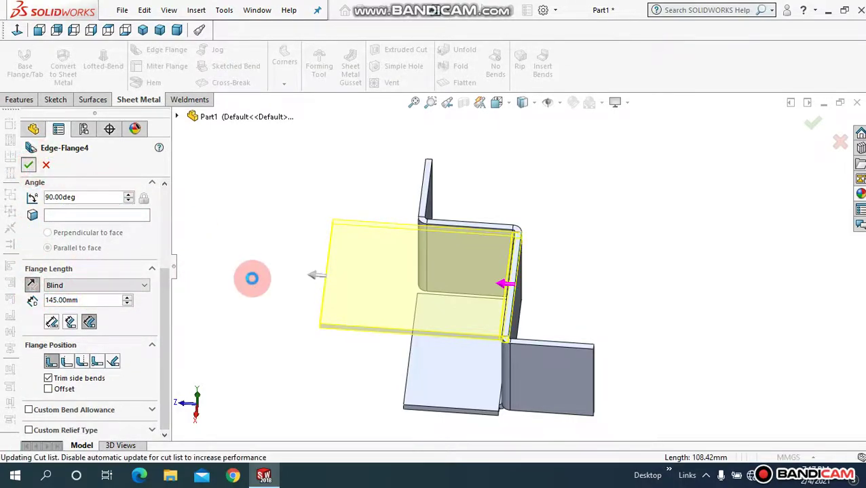
Color the entire sheet metal body cyan using the standard color palette.
middle_drag(251, 276, 428, 142)
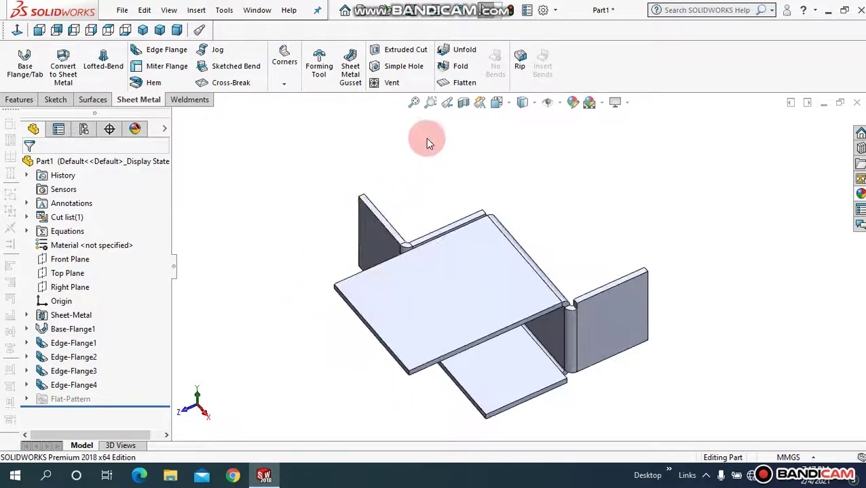
click(415, 105)
middle_drag(359, 256, 409, 241)
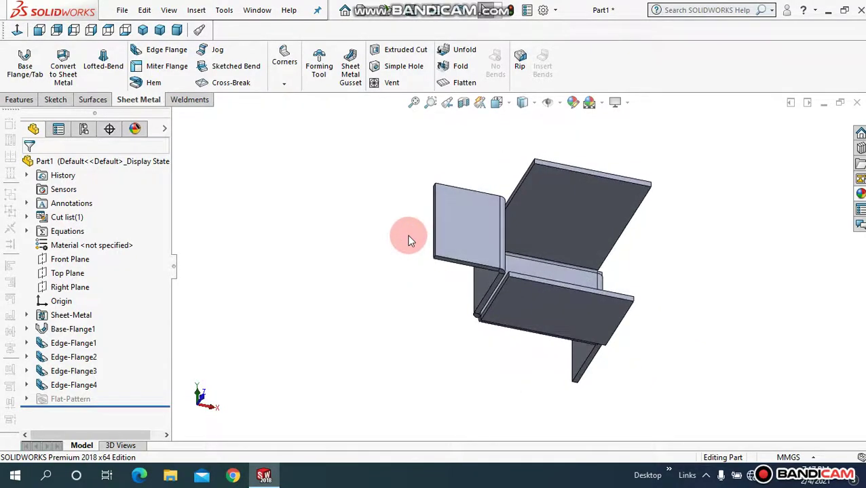
click(411, 105)
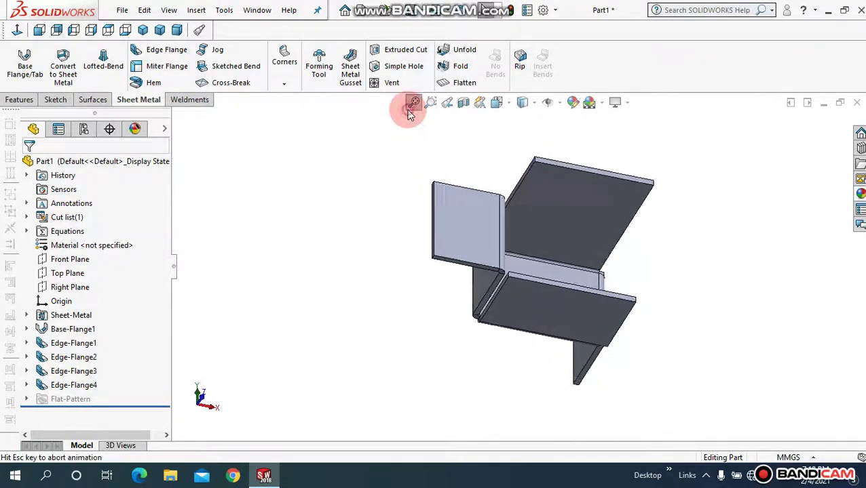
click(551, 209)
click(685, 147)
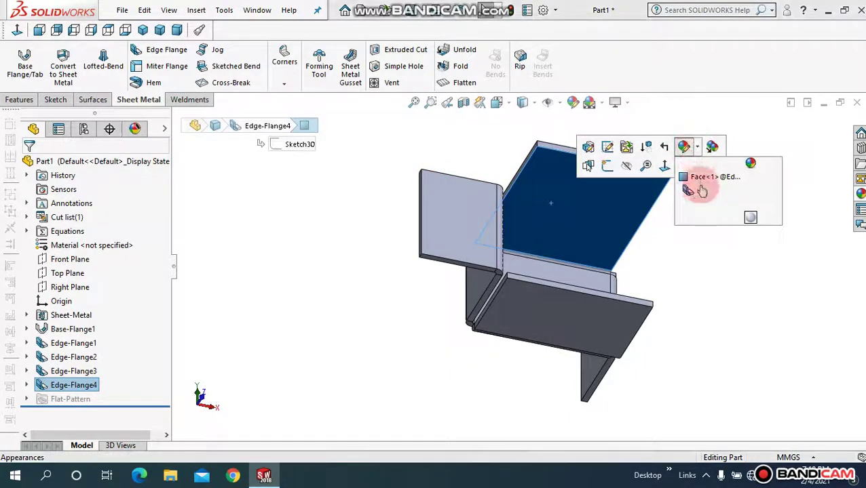
click(704, 204)
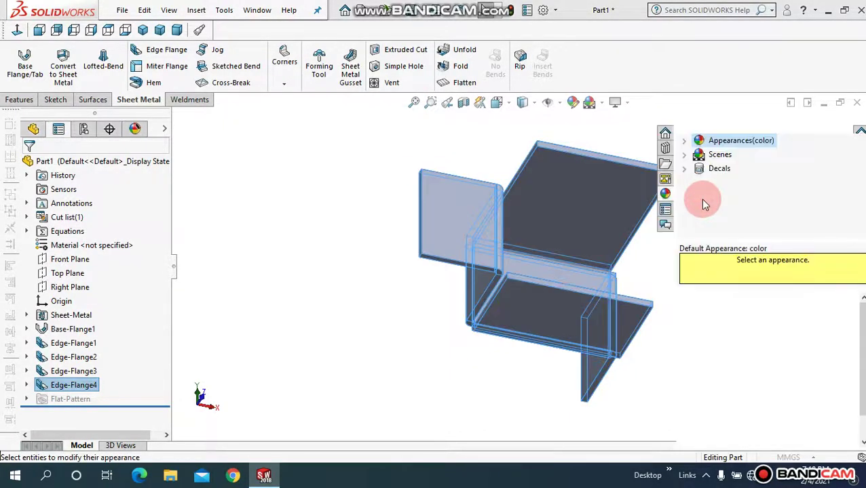
drag(169, 270, 130, 316)
click(106, 296)
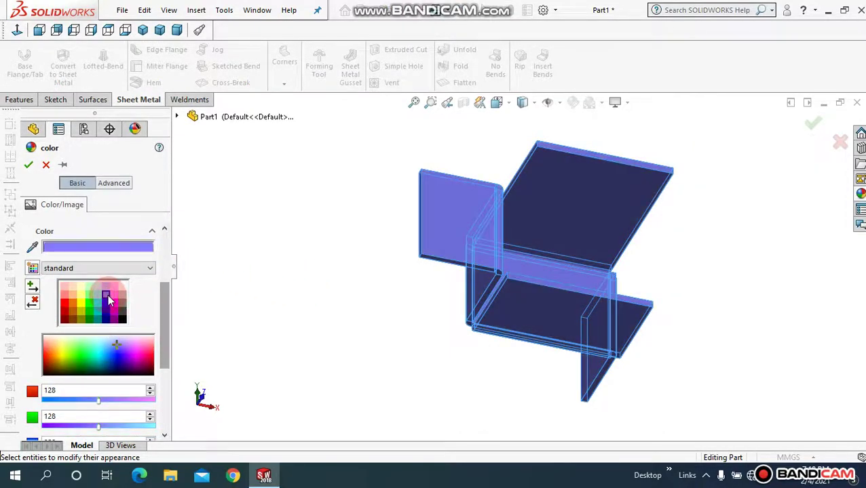
click(106, 306)
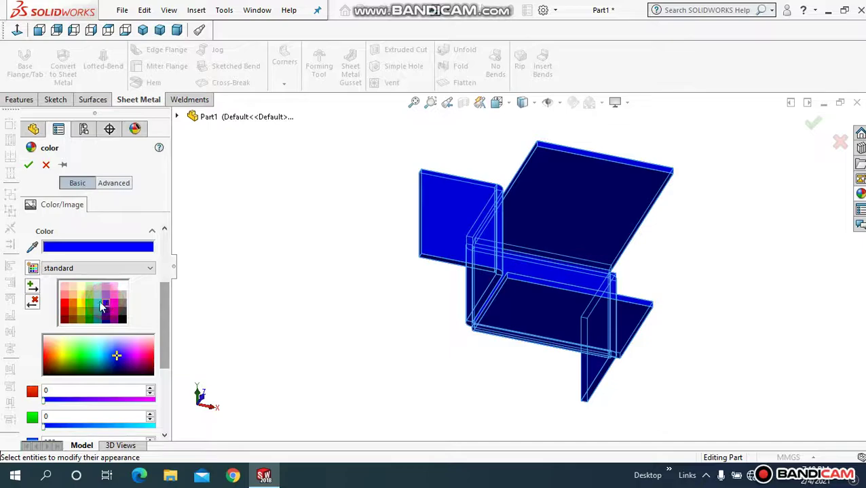
click(98, 301)
click(31, 167)
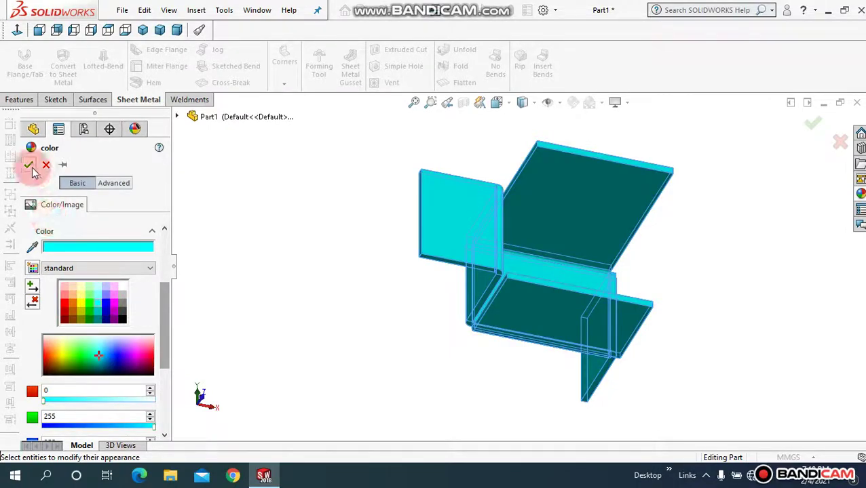
Examine the colored part's edge flanges and bends from several angles, fitting the whole model in view.
middle_drag(285, 286, 711, 68)
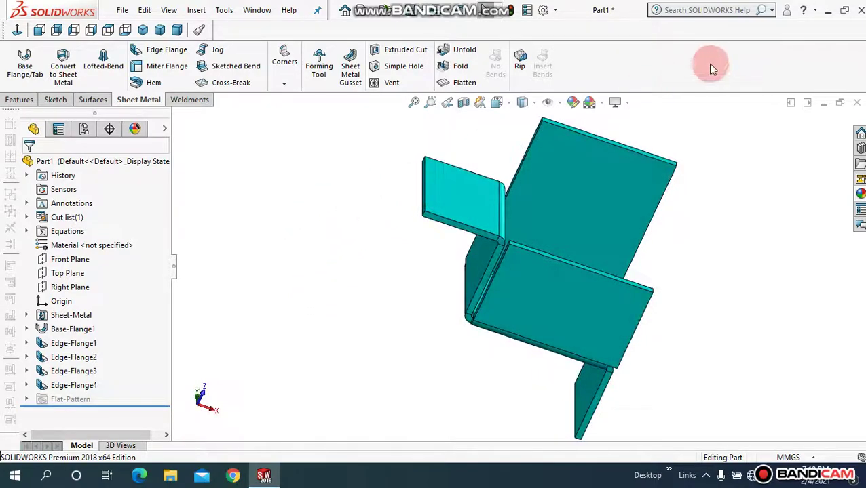
click(601, 103)
click(614, 34)
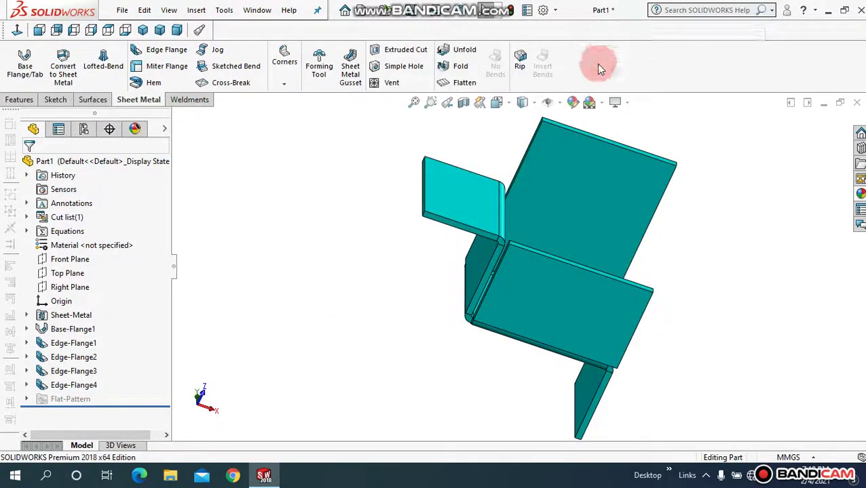
click(413, 103)
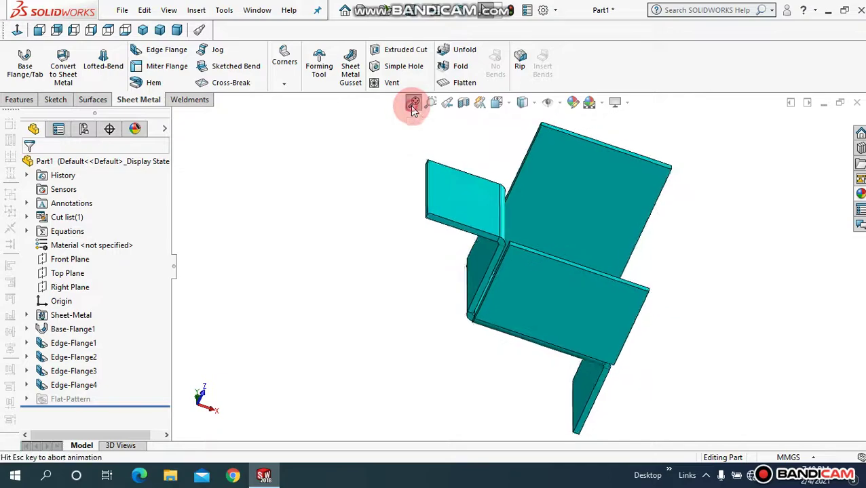
middle_drag(418, 237, 405, 260)
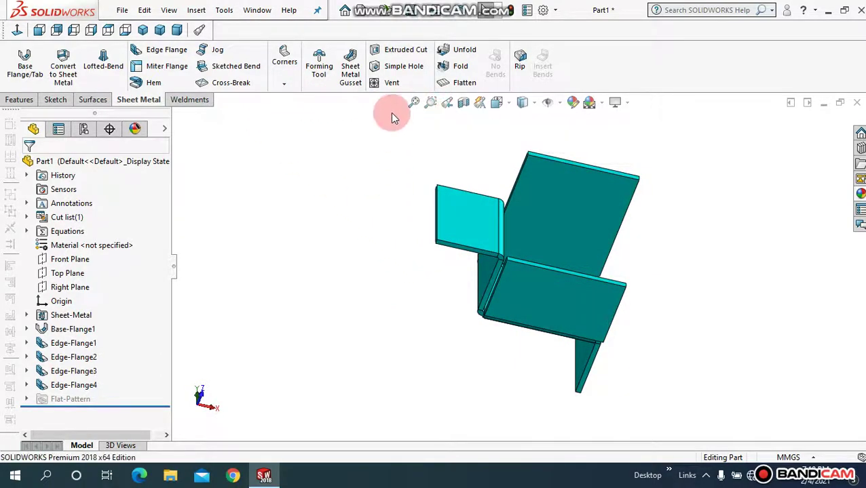
click(413, 104)
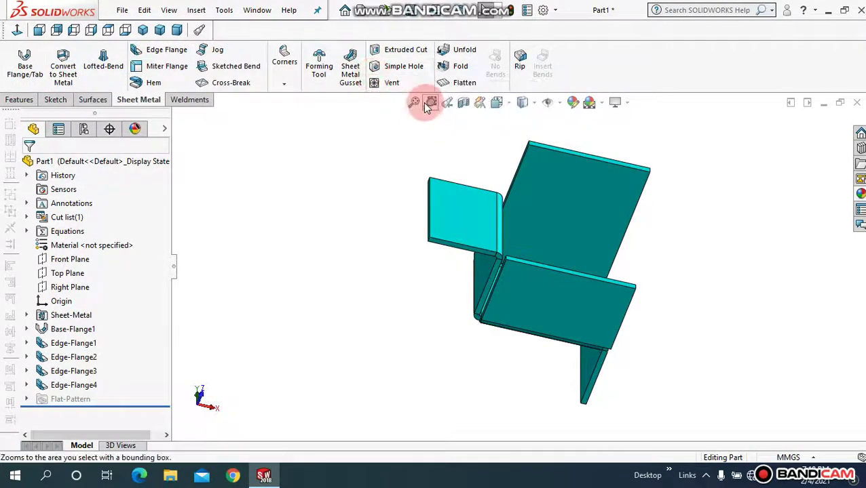
middle_drag(312, 281, 324, 245)
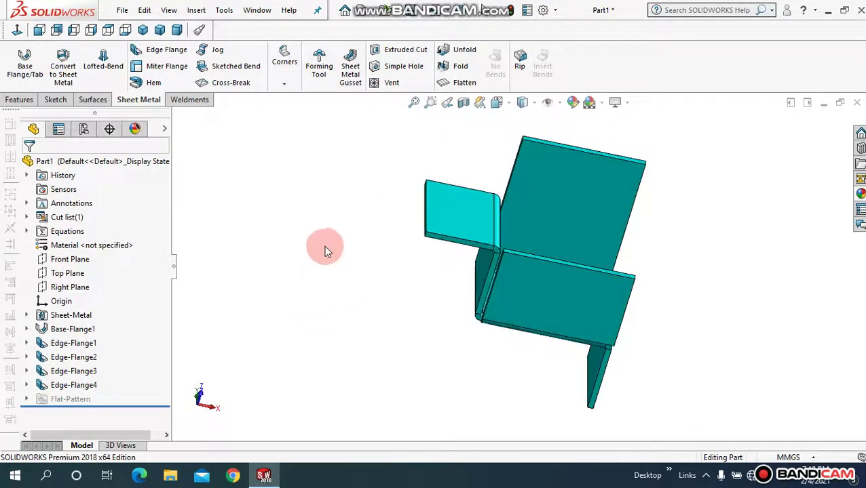
click(415, 103)
middle_drag(372, 243, 348, 274)
click(413, 102)
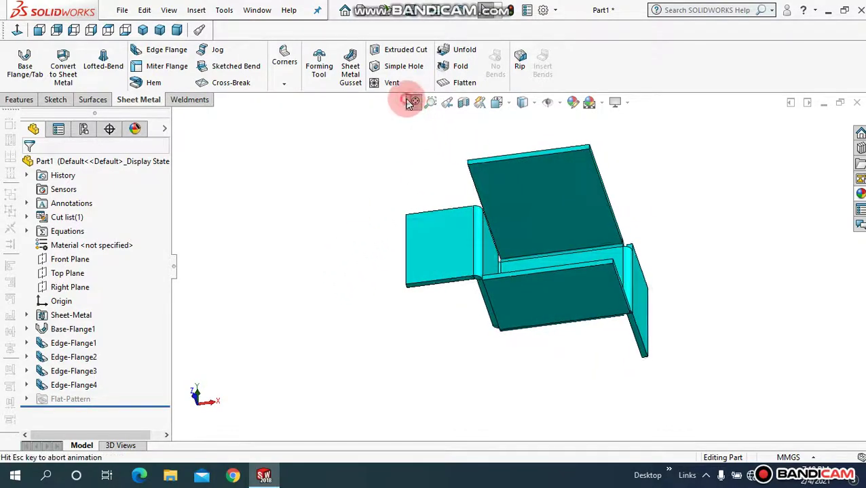
middle_drag(348, 223, 357, 160)
middle_drag(356, 159, 357, 226)
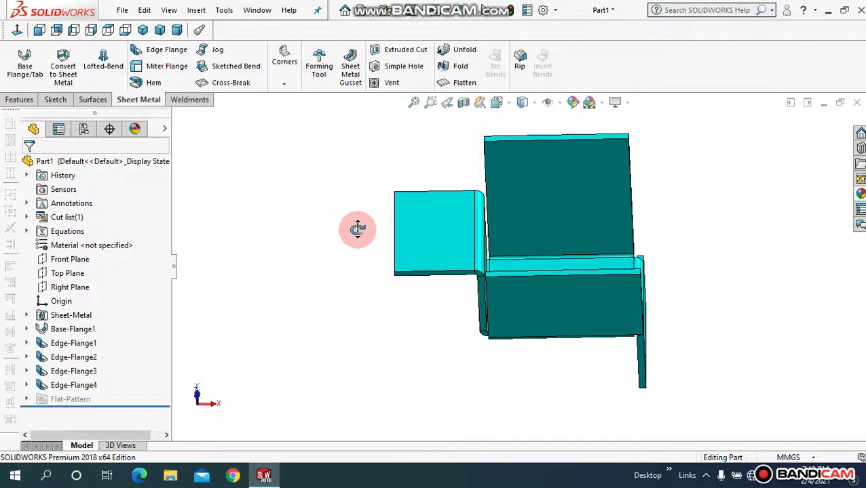
middle_drag(358, 226, 382, 203)
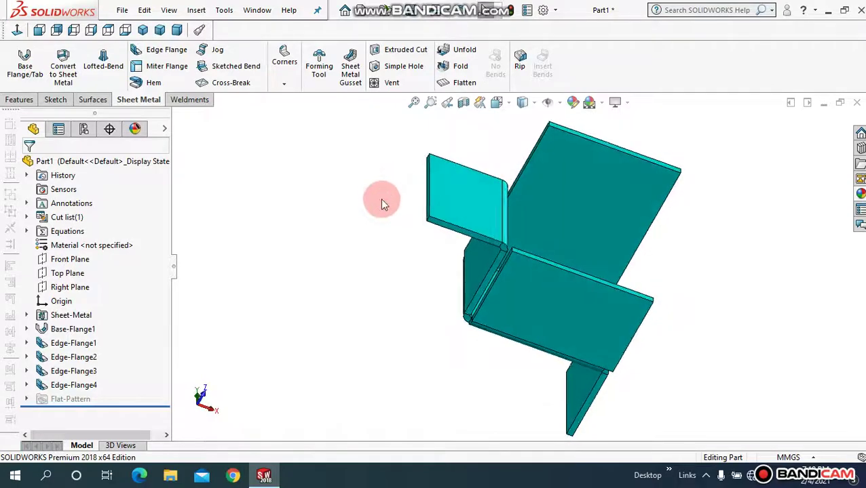
click(412, 103)
middle_drag(398, 205, 384, 259)
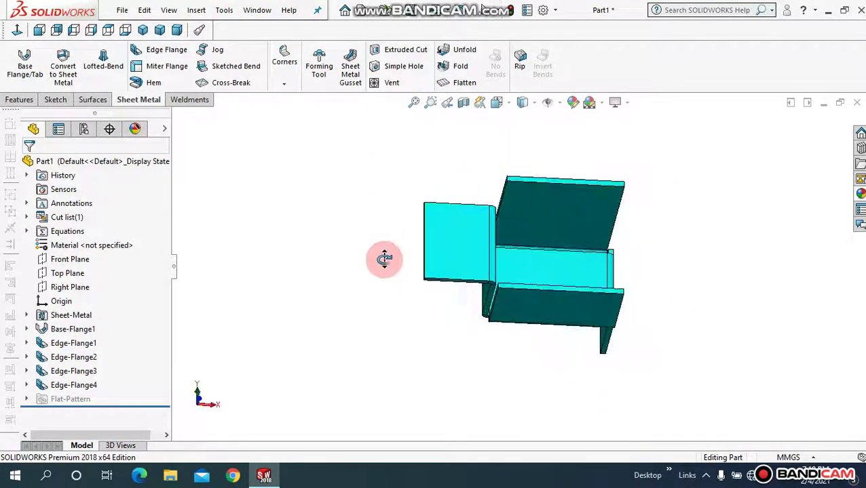